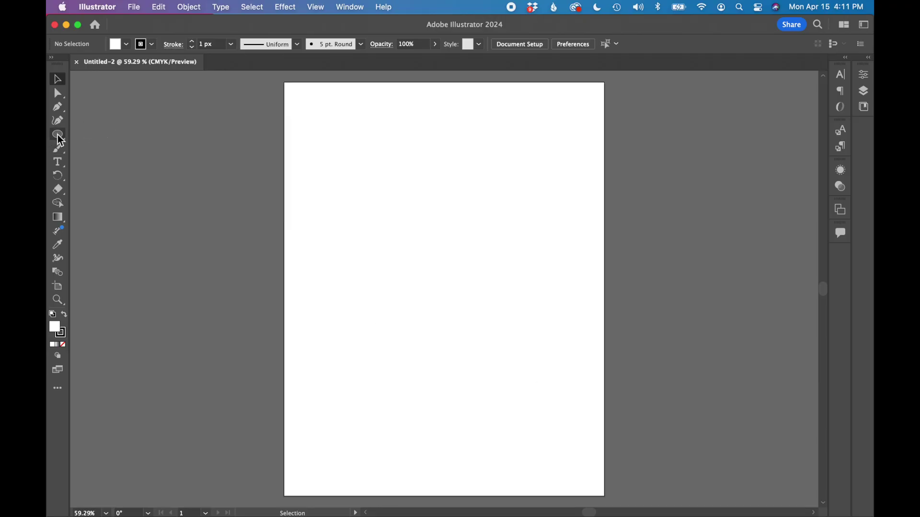
Step: Draw a circle with the Ellipse Tool near the page centre and zoom in on it
drag(58, 135, 100, 150)
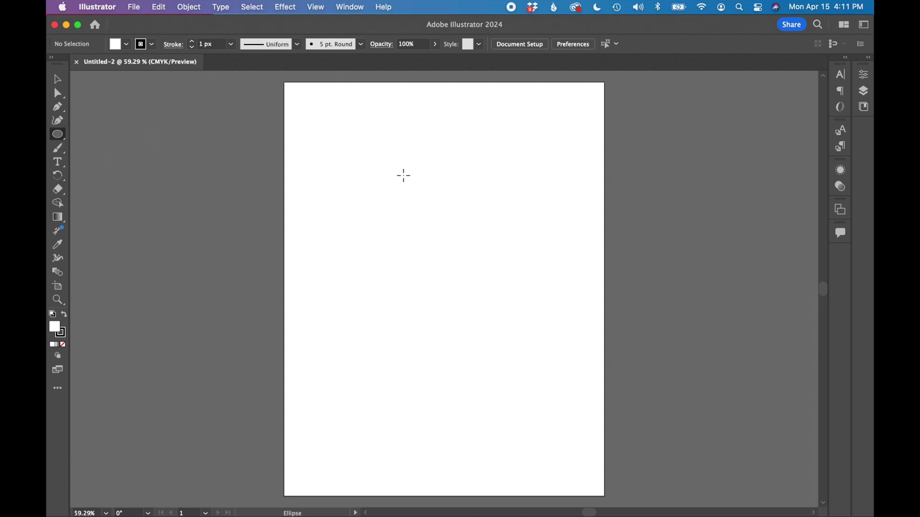
drag(401, 173, 506, 284)
key(super+equal)
key(super+equal)
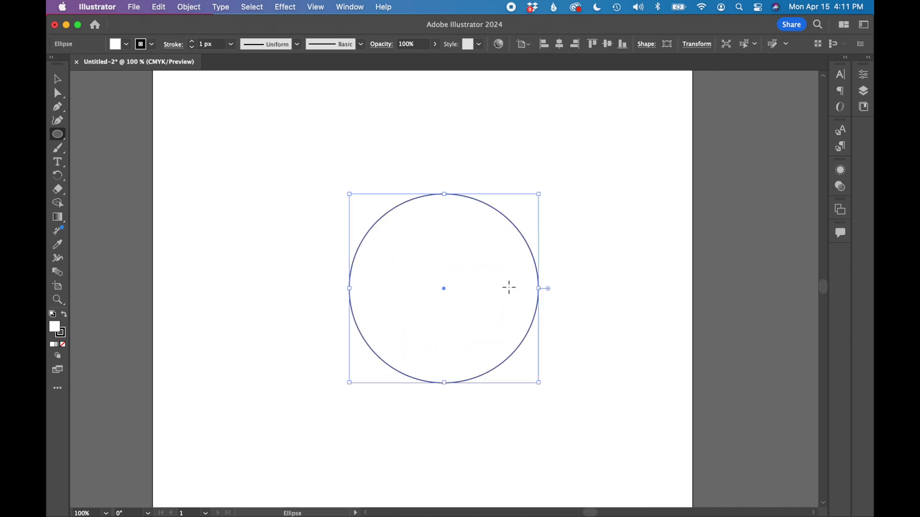
scroll(509, 287, right, 2)
scroll(508, 287, down, 1)
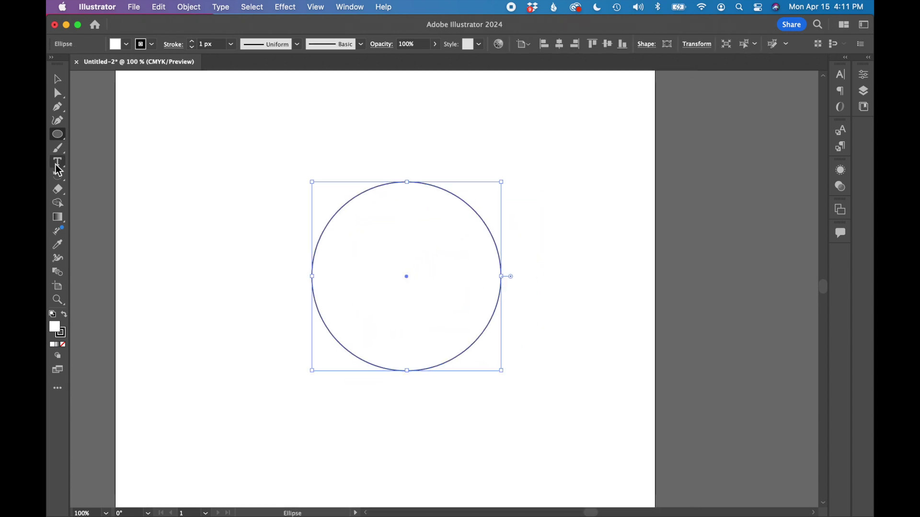
Step: Undo the area text placed inside the circle and switch to the Type on a Path Tool
click(57, 162)
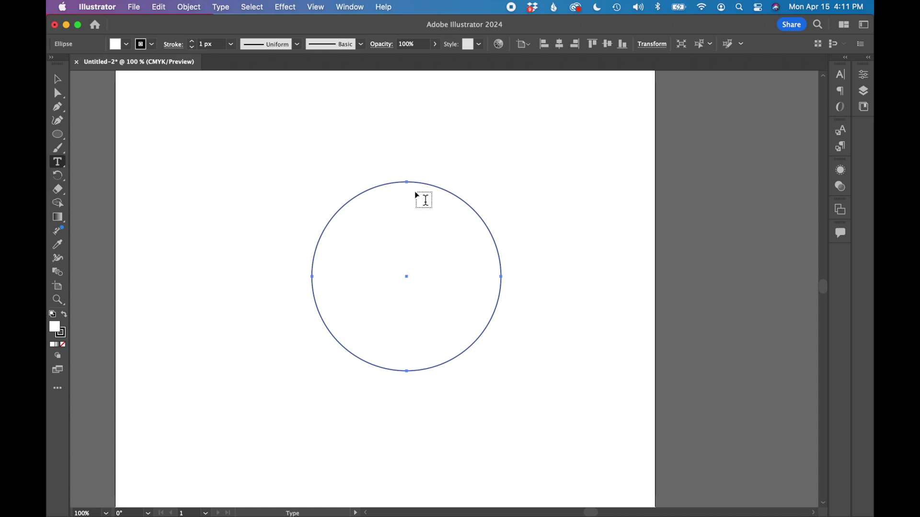
click(335, 232)
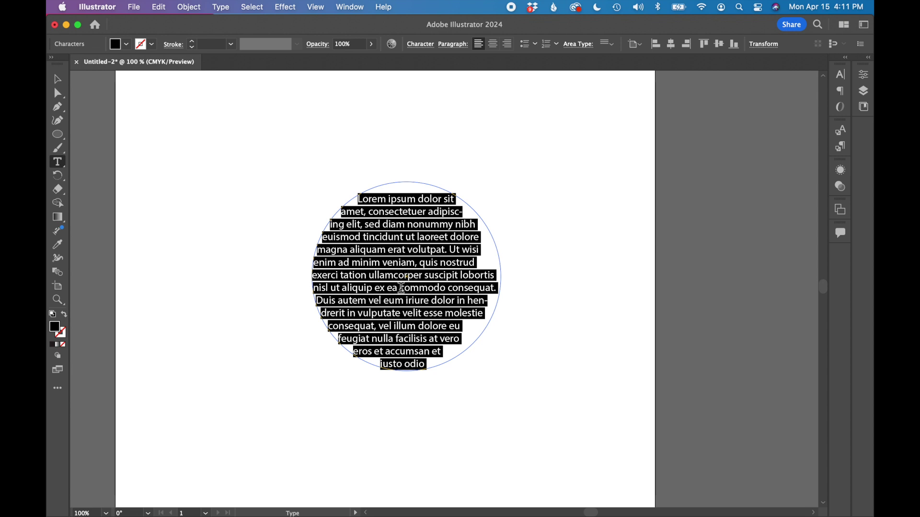
key(super+z)
click(58, 166)
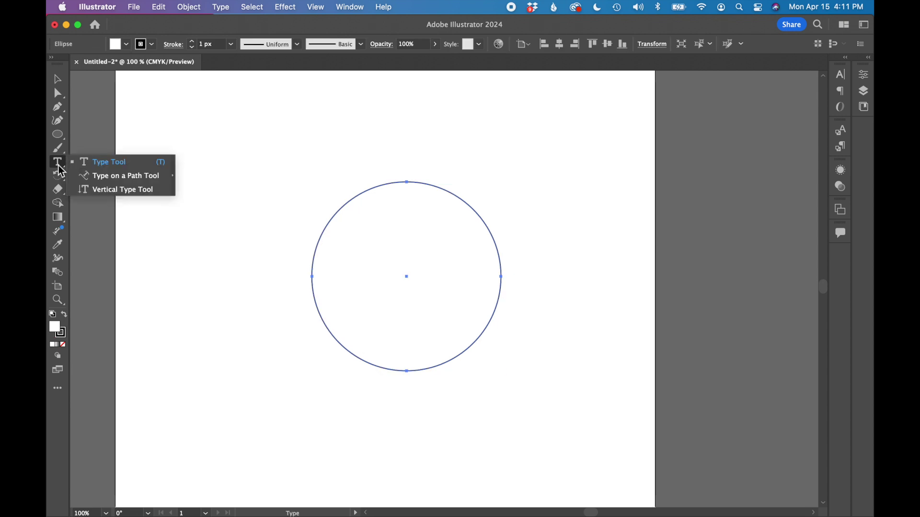
click(107, 179)
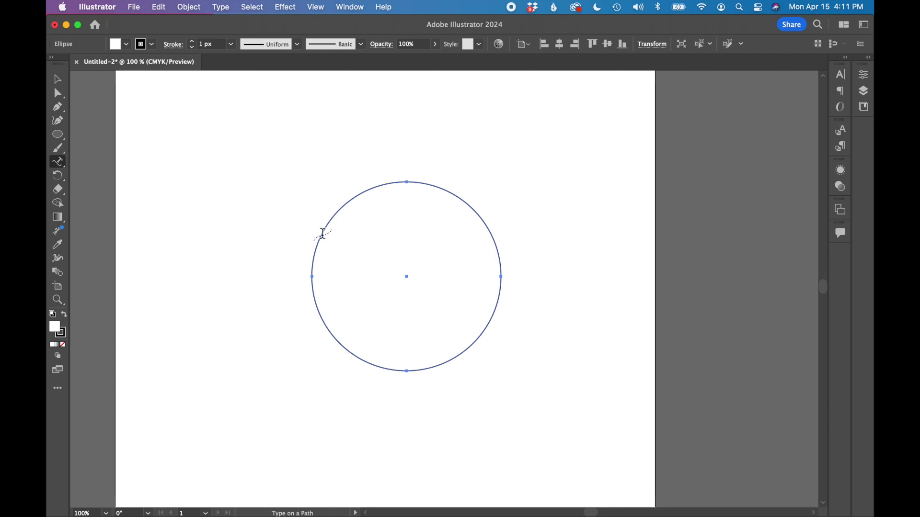
Step: Replace the placeholder path text on the circle's edge with 'TEXT HERE' and select it
click(318, 249)
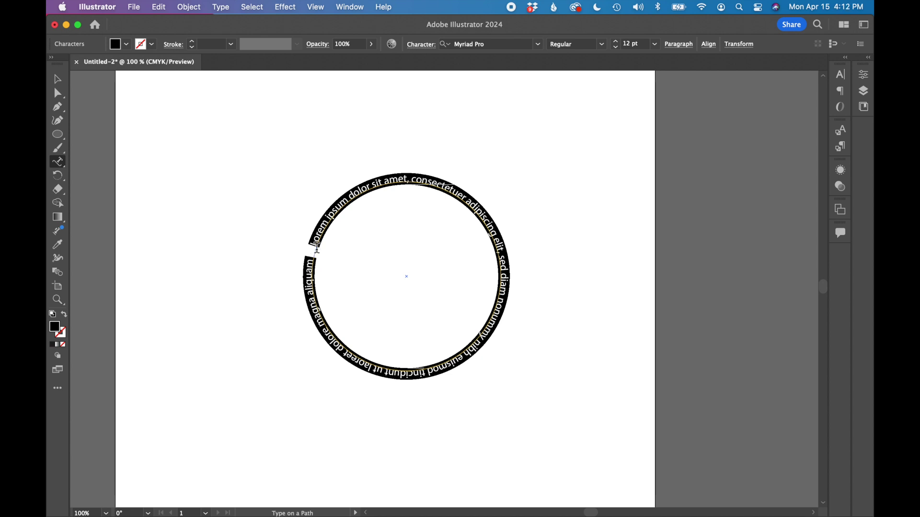
key(BackSpace)
text(TEXT HERE)
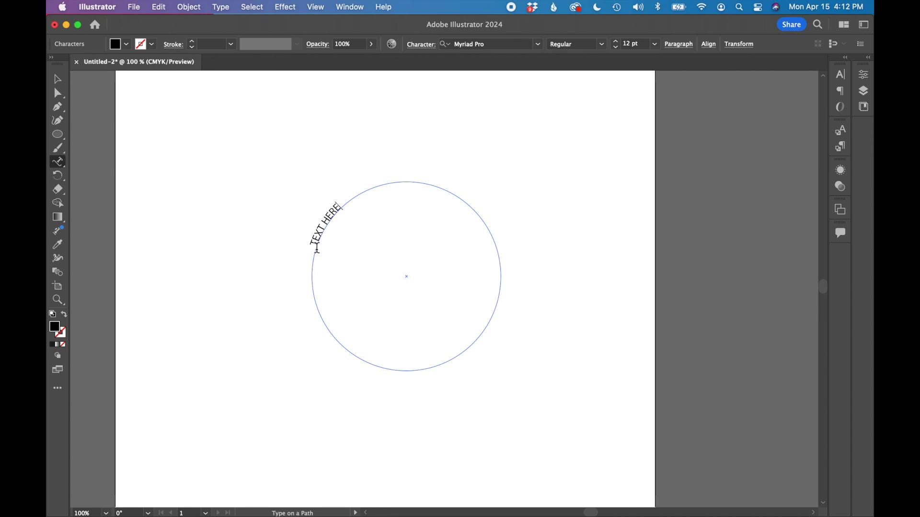
key(super+a)
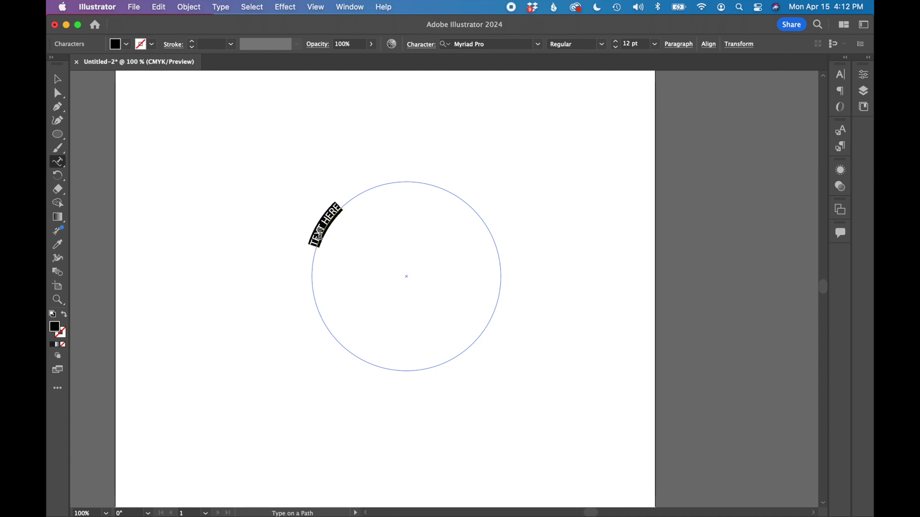
key(super+t)
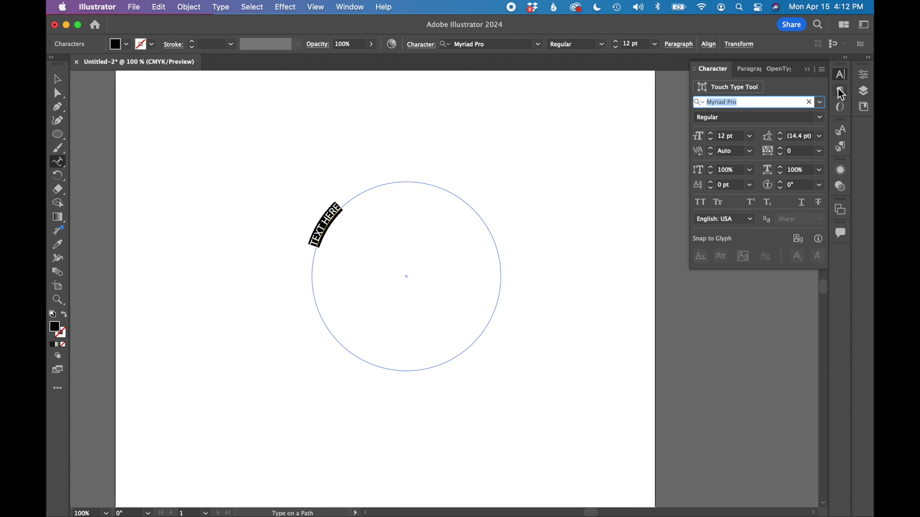
Step: Set the circle text to Helvetica, 24 pt, with Optical kerning
text(helv)
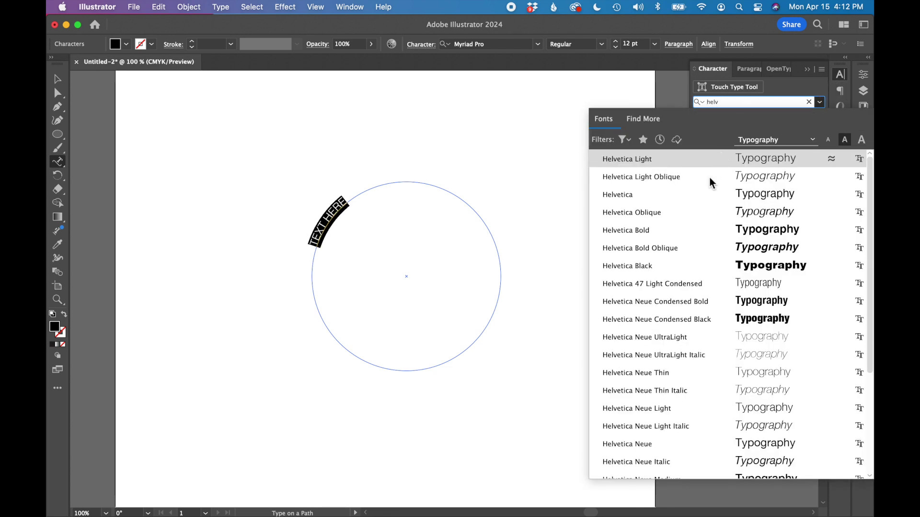
click(710, 194)
click(711, 133)
click(711, 133)
click(711, 134)
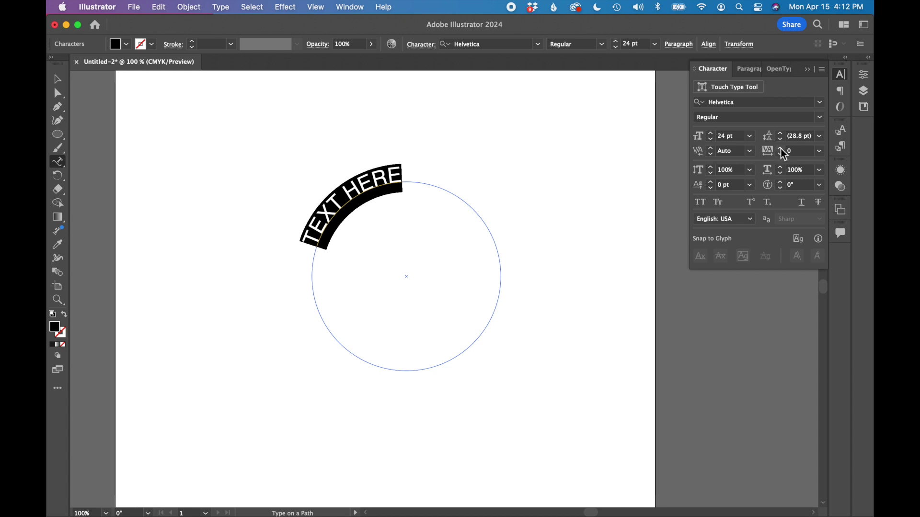
click(748, 152)
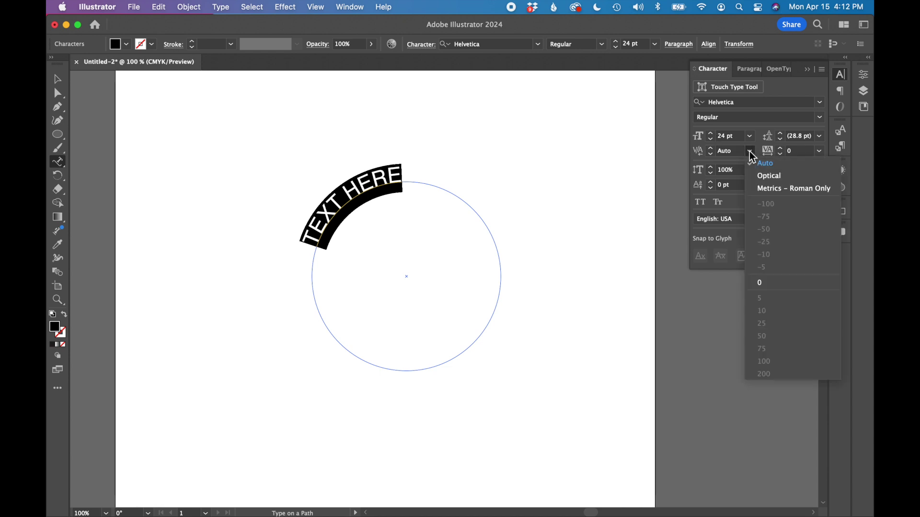
click(767, 177)
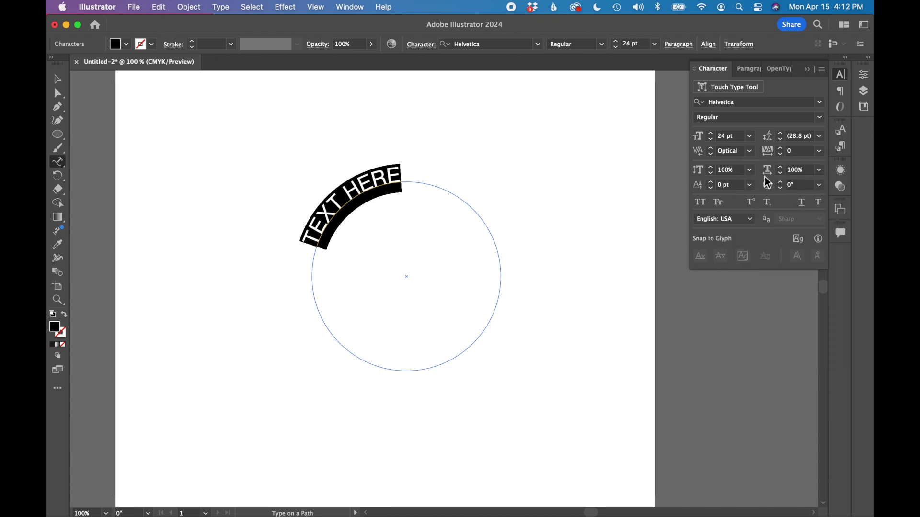
Step: Raise the letter tracking to 500 and finish editing the text
click(819, 152)
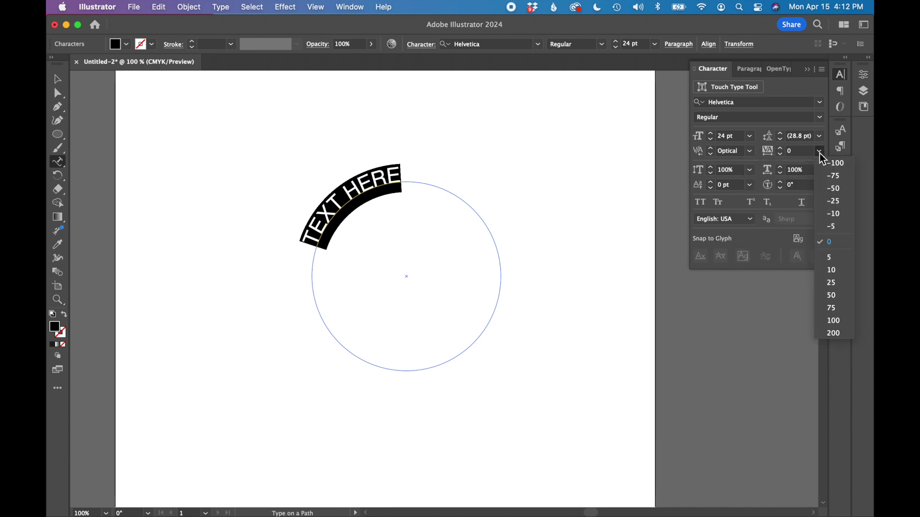
click(819, 152)
click(820, 152)
click(833, 335)
double_click(795, 151)
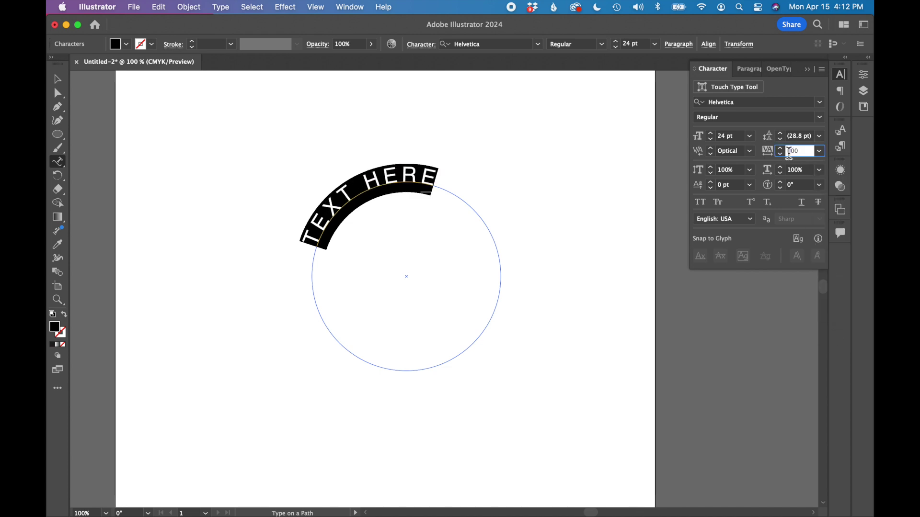
text(400)
key(Return)
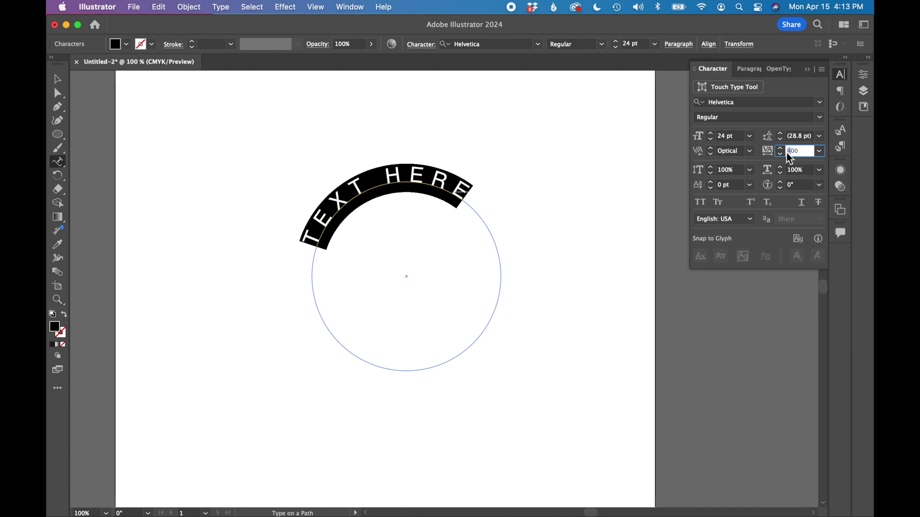
key(Return)
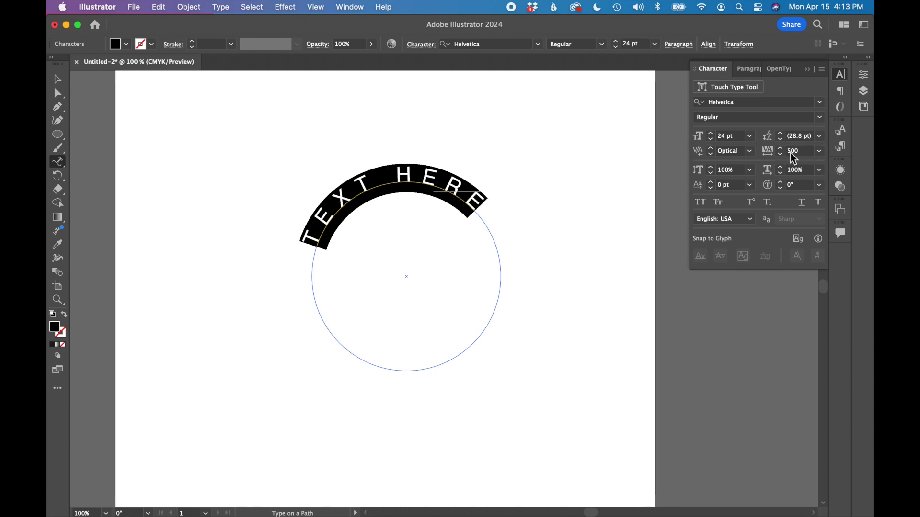
key(Escape)
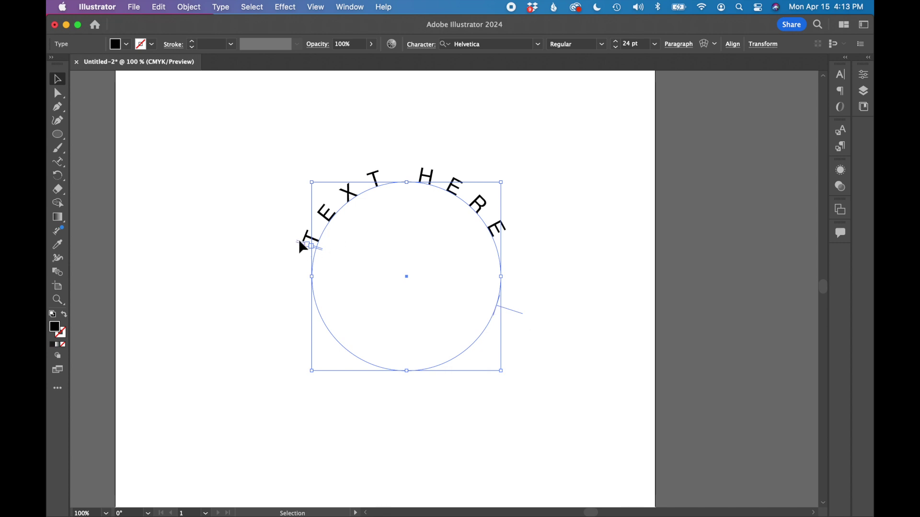
Step: Drag the path text's start bracket so TEXT HERE arches evenly across the circle's top
mouse_move(299, 243)
mouse_down()
mouse_move(325, 211)
mouse_move(320, 226)
mouse_move(297, 235)
mouse_move(303, 219)
mouse_move(297, 230)
mouse_move(314, 224)
mouse_move(296, 224)
mouse_move(308, 231)
mouse_move(296, 237)
mouse_up()
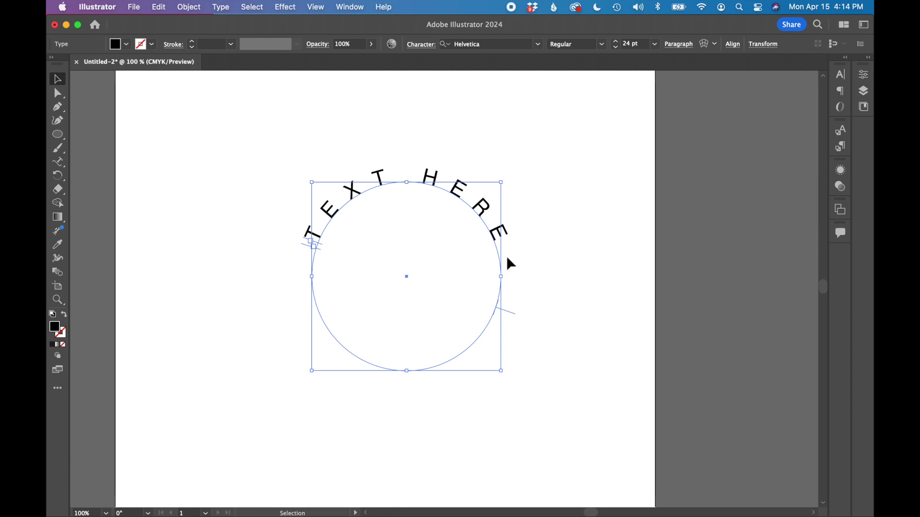
double_click(507, 236)
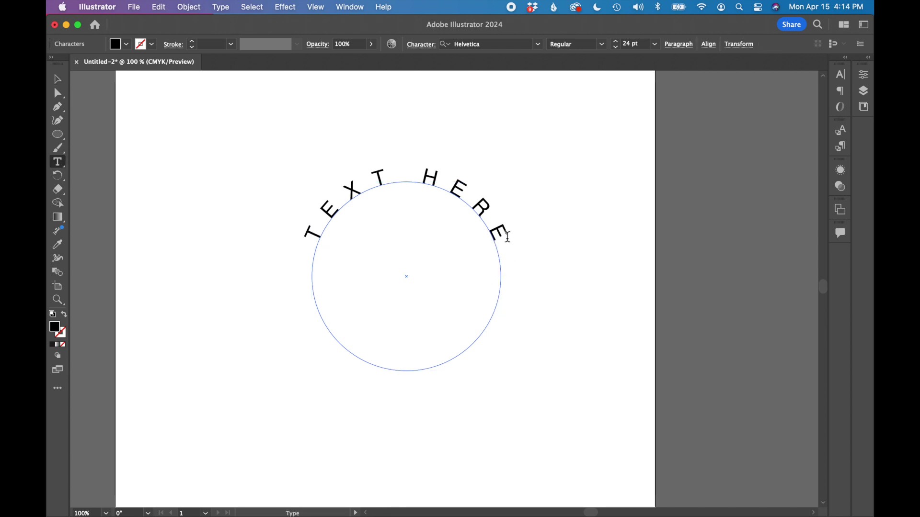
text(TEXT HERE TEX)
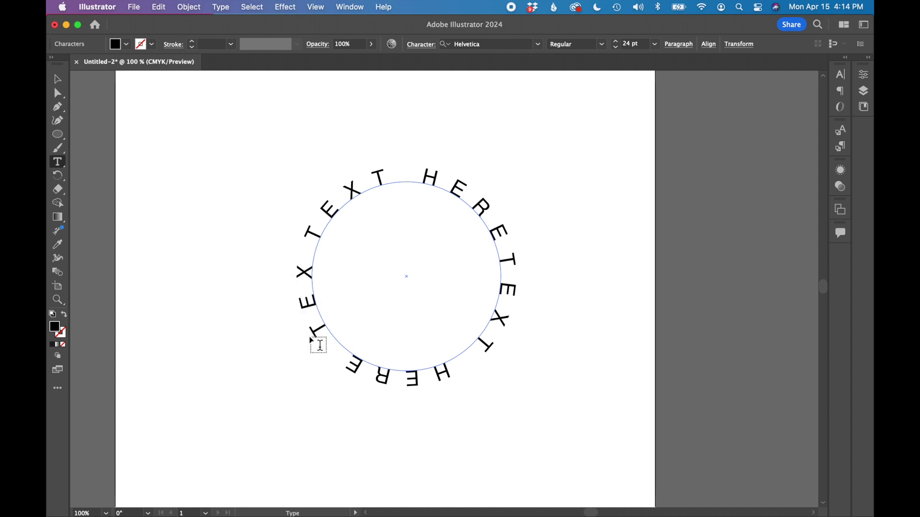
drag(512, 259, 278, 259)
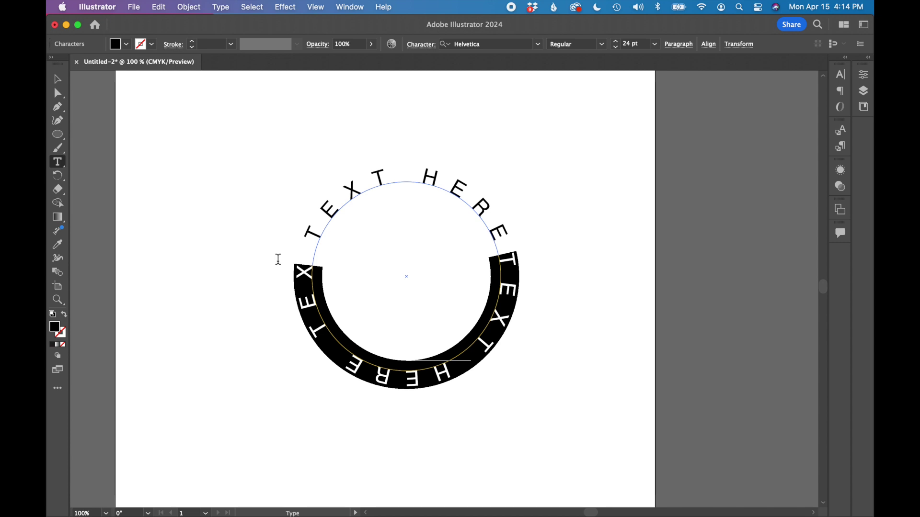
key(BackSpace)
key(Escape)
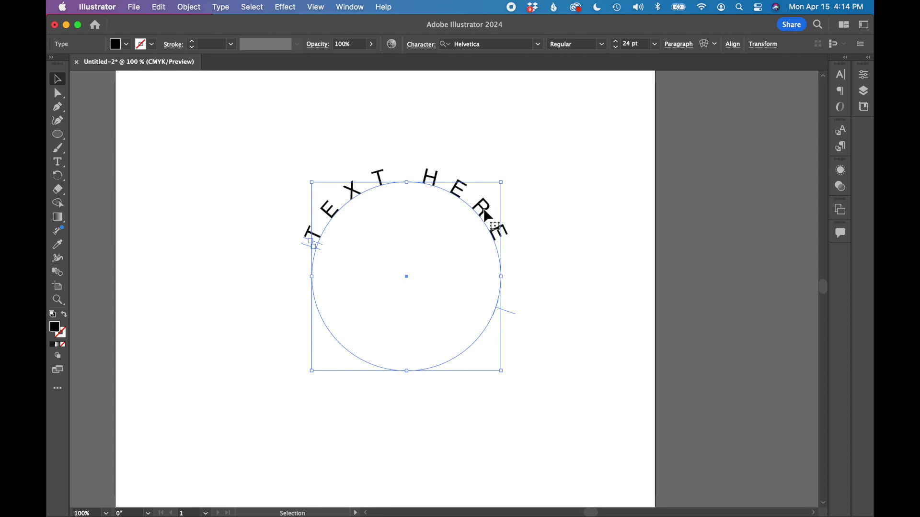
Step: Duplicate the circular TEXT HERE object and move the copy below the original
key(a)
drag(486, 214, 641, 208)
drag(571, 273, 300, 334)
scroll(359, 336, down, 2)
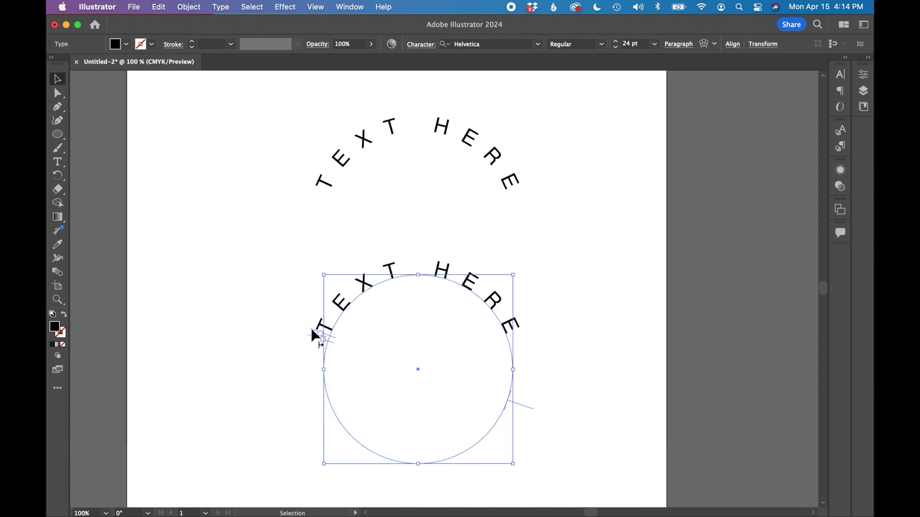
Step: Slide the copy's text around its circle's bottom, then move it onto the original circle
drag(311, 330, 512, 430)
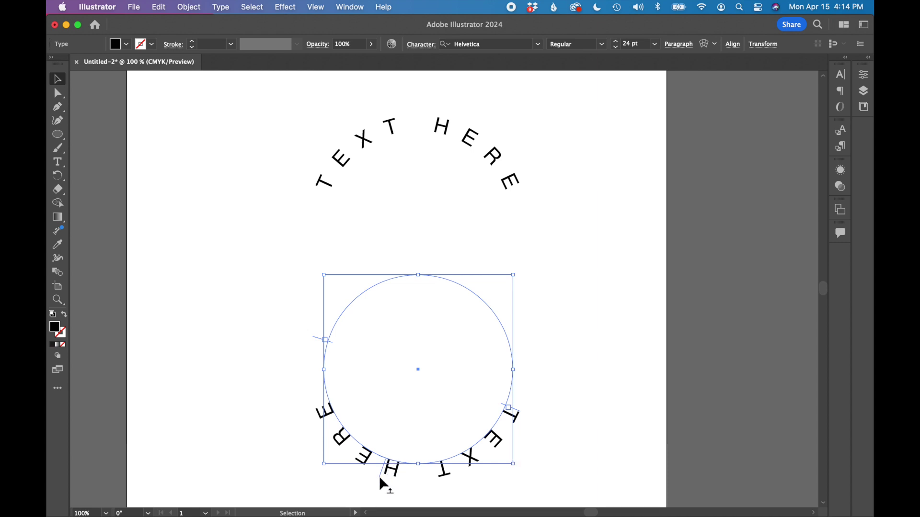
drag(381, 475, 391, 448)
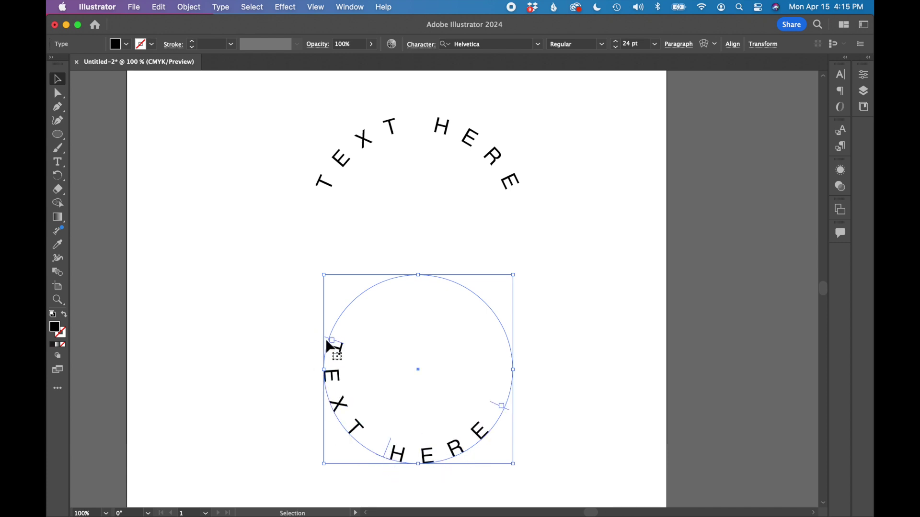
mouse_move(327, 340)
mouse_down()
mouse_move(324, 378)
mouse_move(323, 356)
mouse_up()
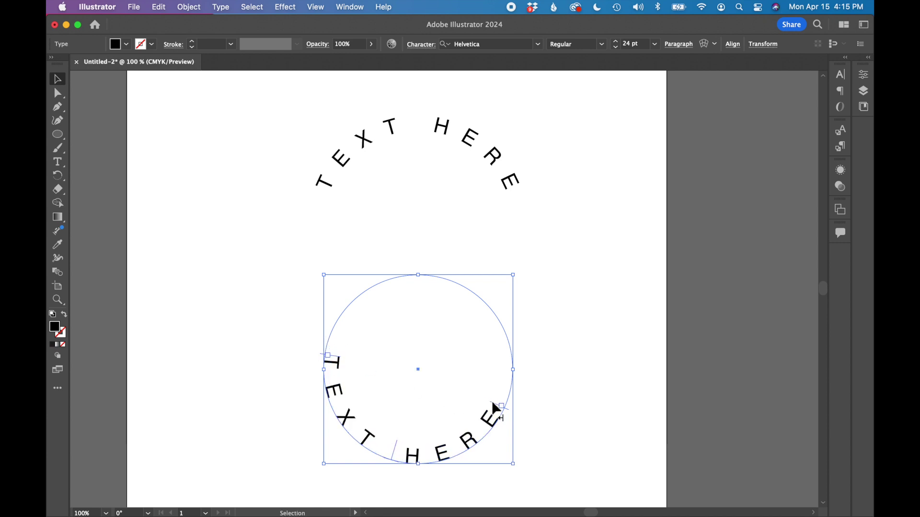
drag(492, 401, 499, 363)
drag(321, 355, 327, 391)
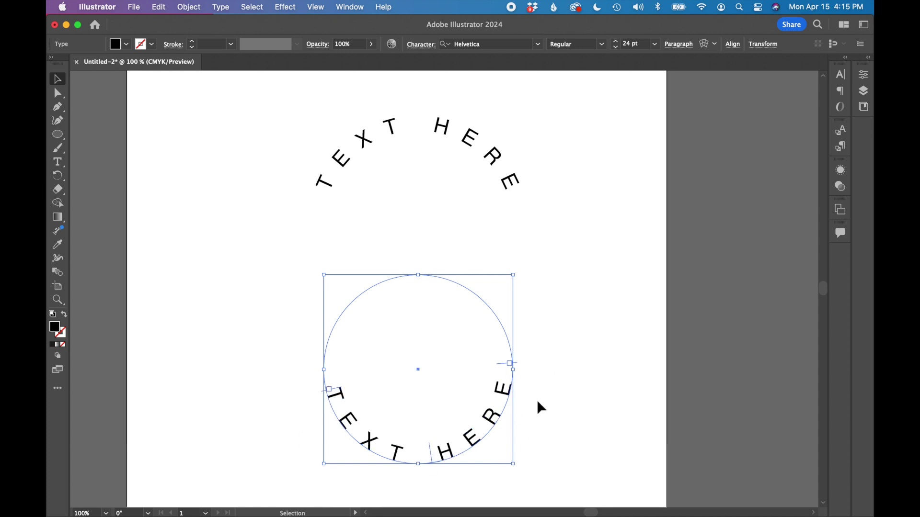
drag(501, 418, 494, 279)
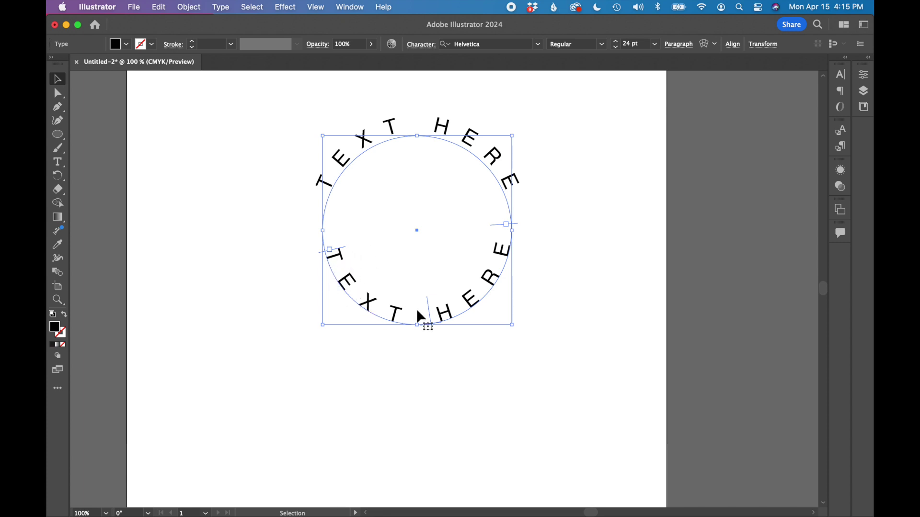
Step: Lower the bottom text's baseline shift to -17 pt in the Character panel
key(super+t)
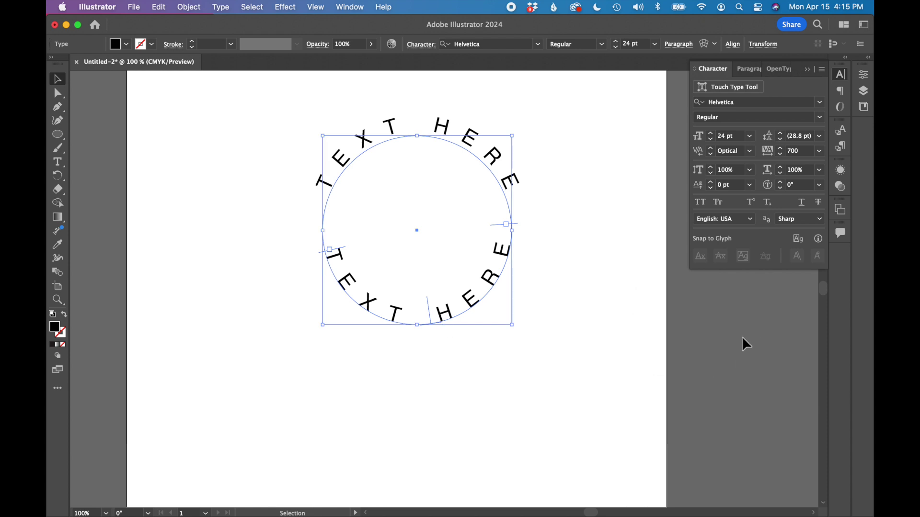
click(711, 188)
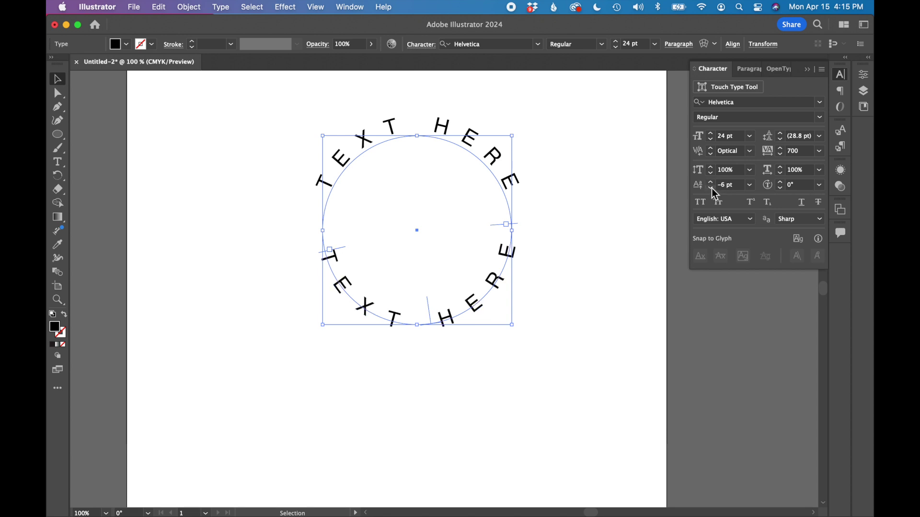
click(712, 188)
click(711, 189)
click(711, 189)
click(711, 188)
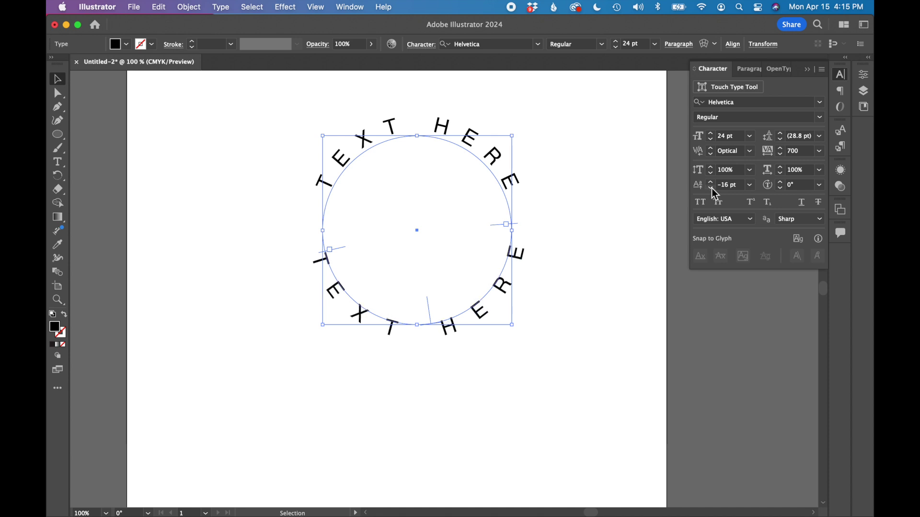
click(711, 188)
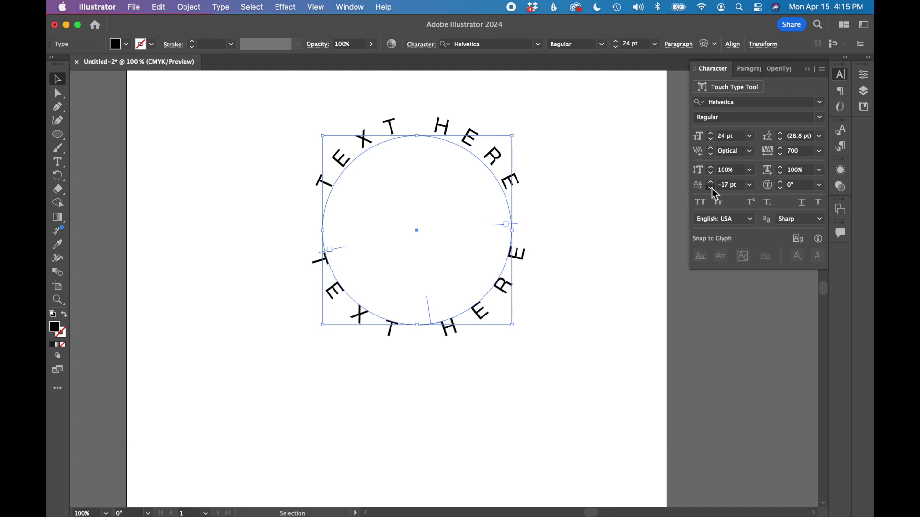
Step: Reselect the lower circular text and nudge it into position
click(597, 216)
click(481, 314)
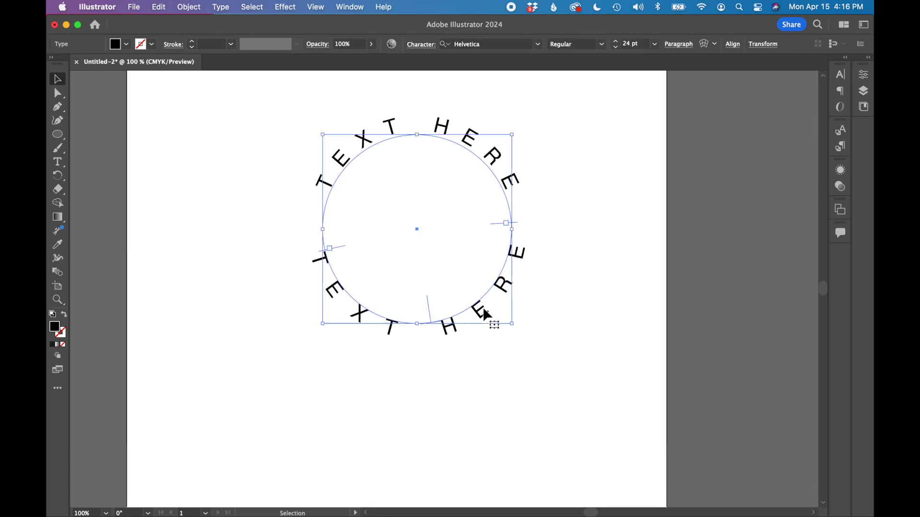
drag(481, 317, 483, 319)
Step: Draw an inner circle outline centred inside the text ring
click(583, 305)
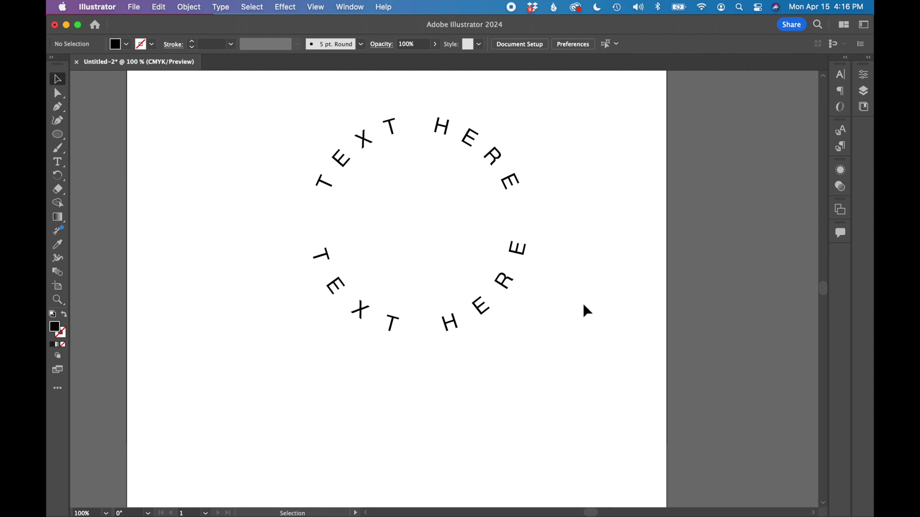
click(57, 135)
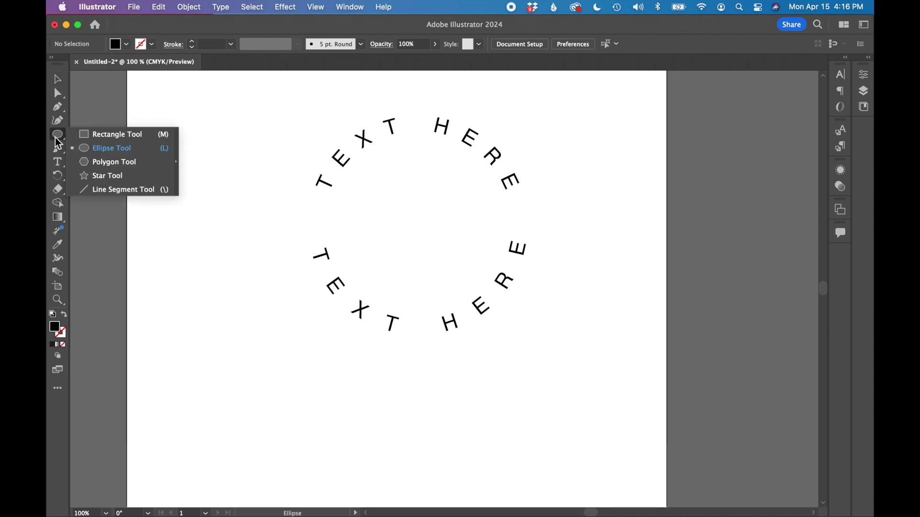
click(92, 149)
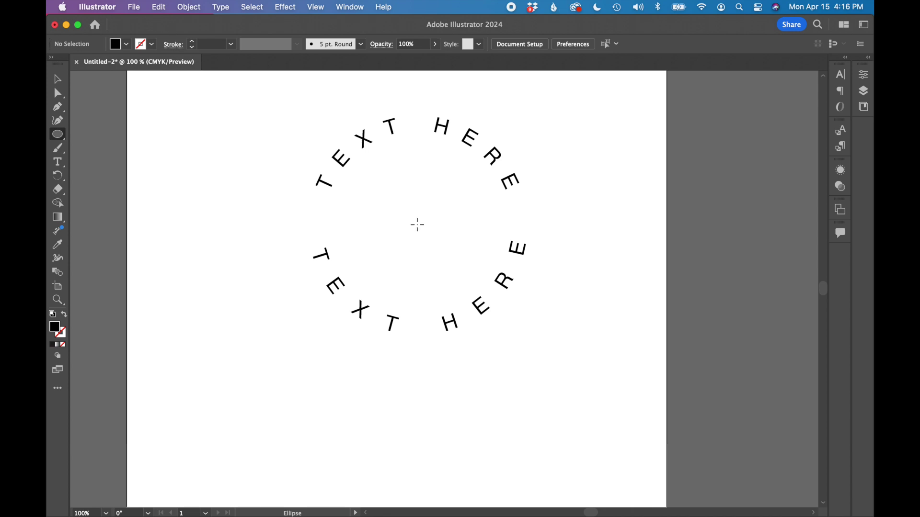
drag(417, 224, 498, 305)
click(65, 315)
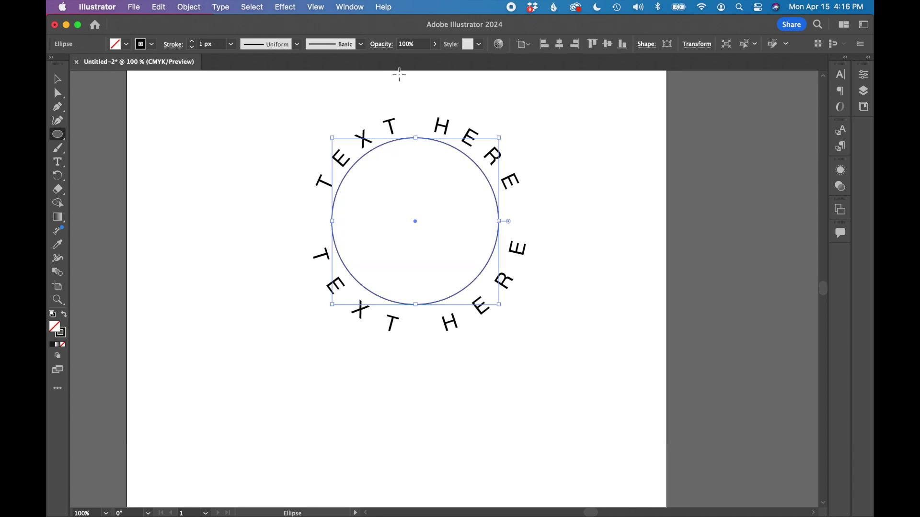
Step: Copy the inner circle, enlarge it around the text, and select all circles and text
key(v)
drag(440, 142, 441, 107)
drag(419, 272, 433, 346)
drag(391, 78, 462, 367)
click(350, 7)
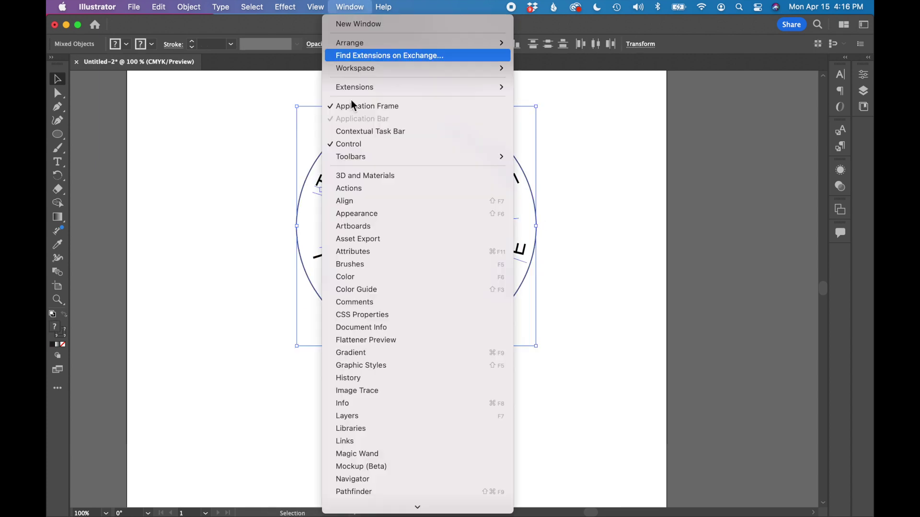
Step: Vertically centre-align both circles and text lines, then deselect to view the badge
click(365, 200)
click(429, 113)
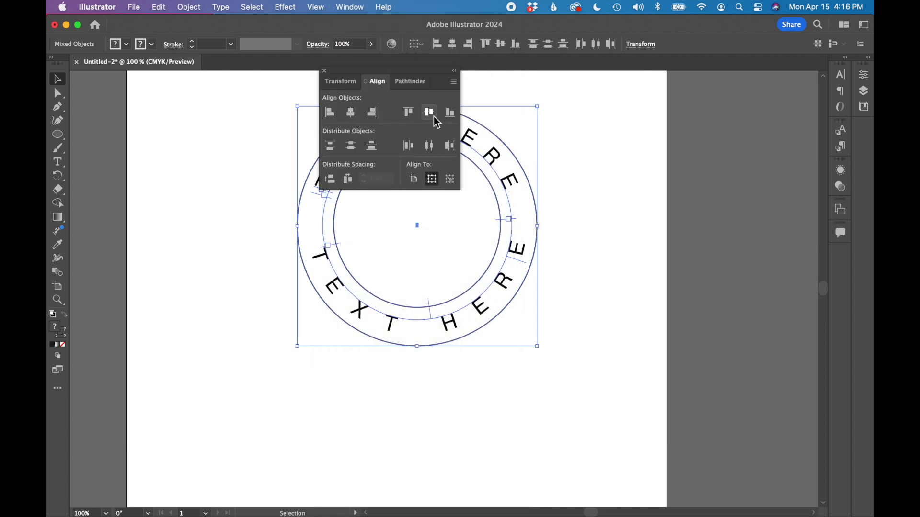
click(652, 153)
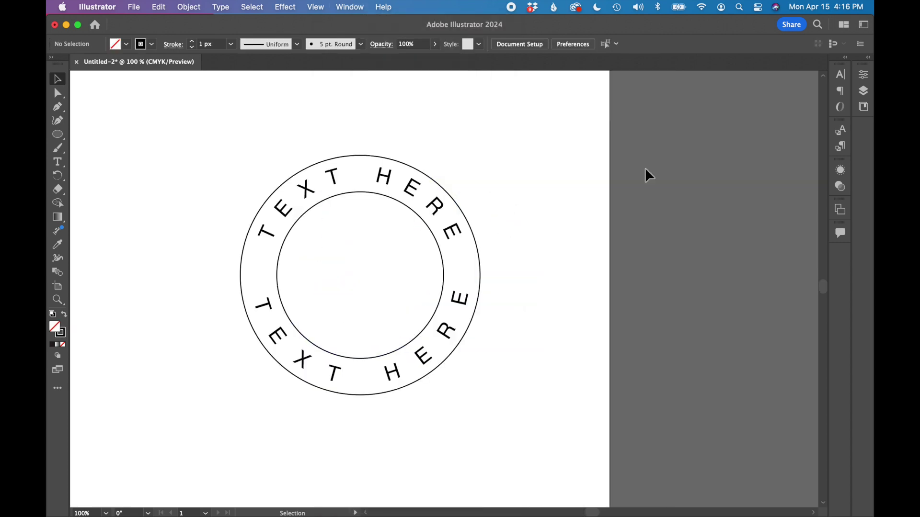